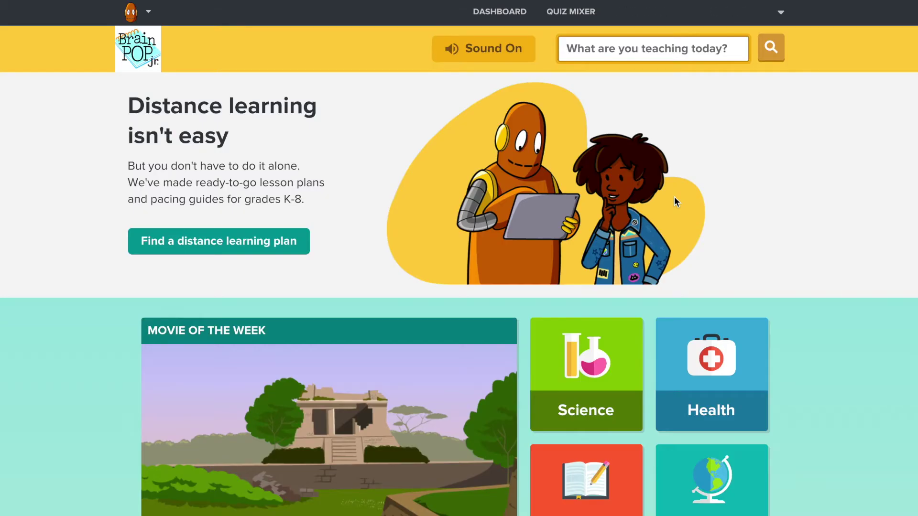
Step: Visit the teacher dashboard, then return to the BrainPOP Jr. home page
click(499, 19)
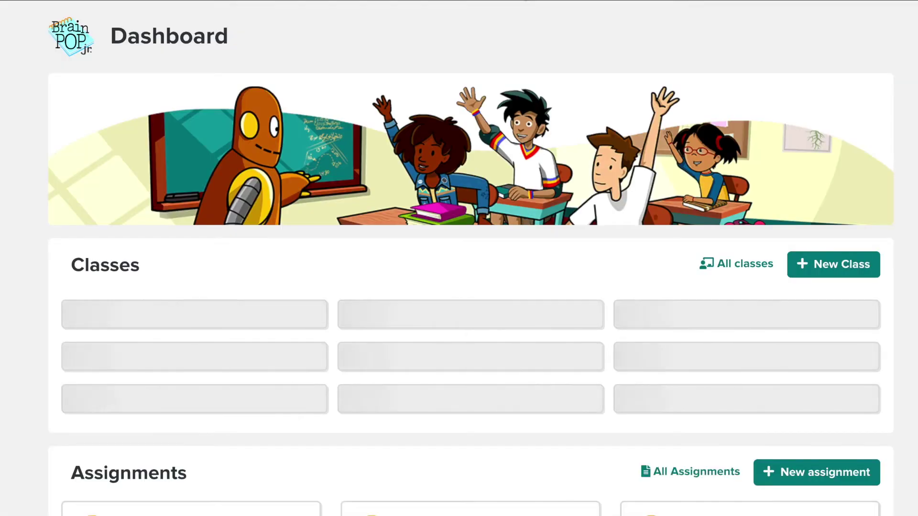
scroll(604, 136, down, 1)
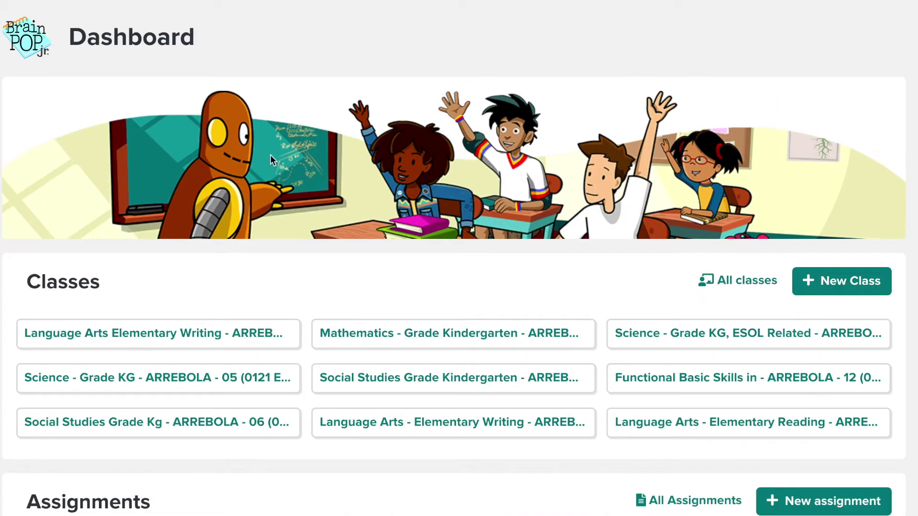
click(33, 51)
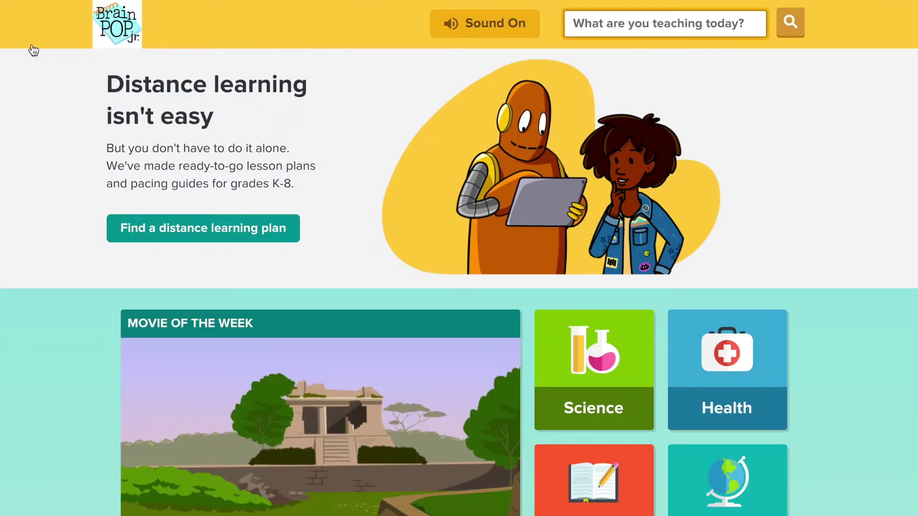
Step: Search for 'plants' and browse the 22 topic results, including Parts of a Plant
click(605, 26)
text(plants)
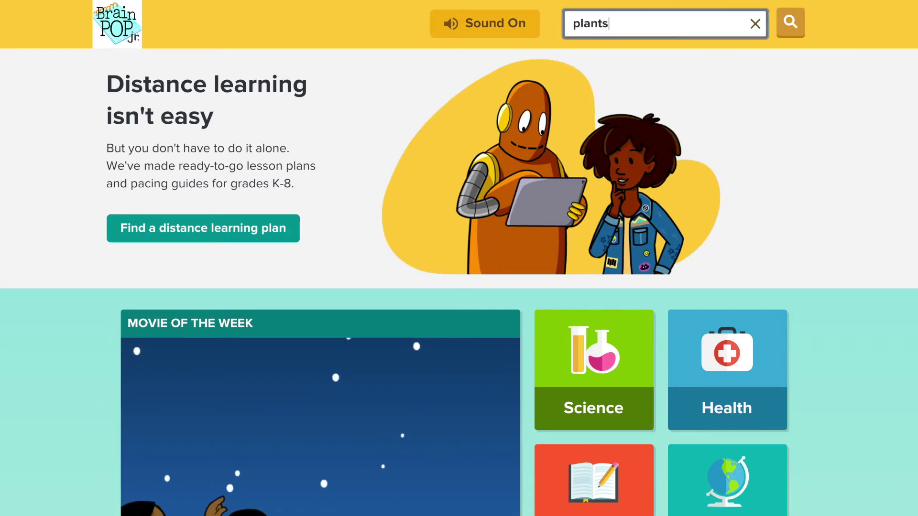
key(Return)
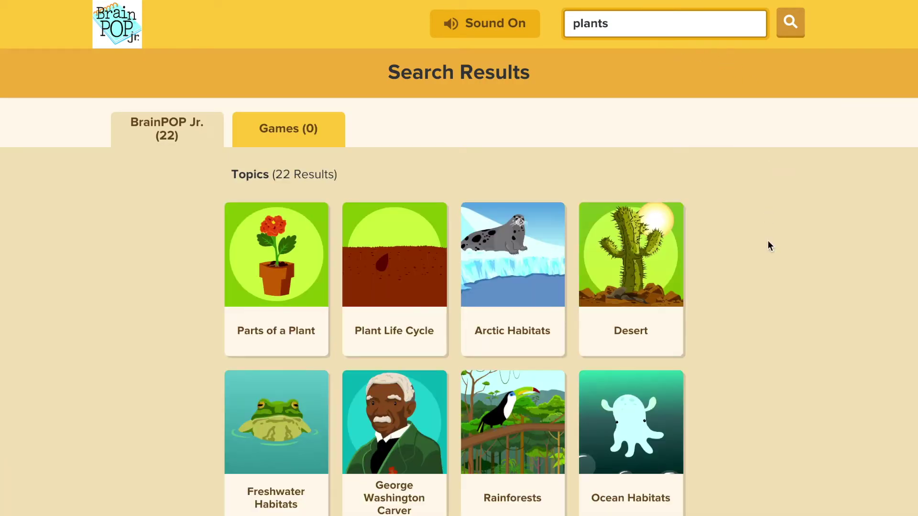
scroll(772, 259, down, 2)
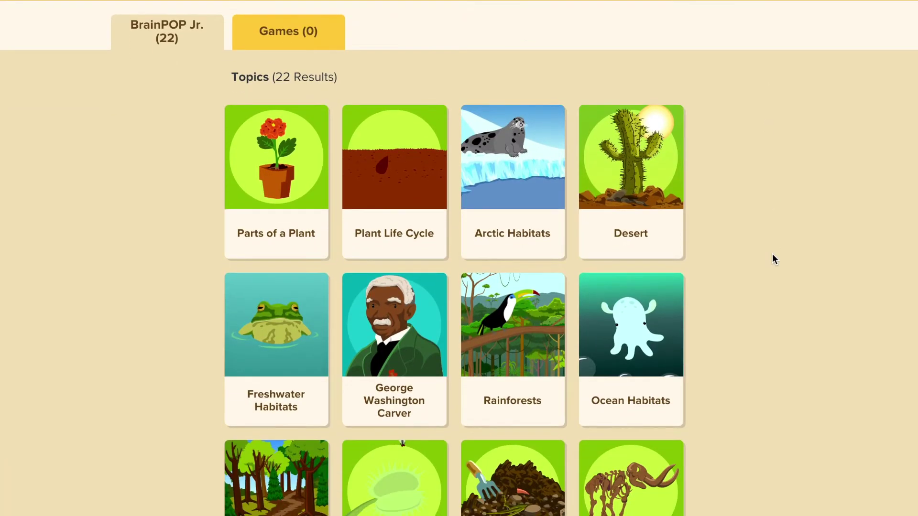
scroll(773, 258, down, 1)
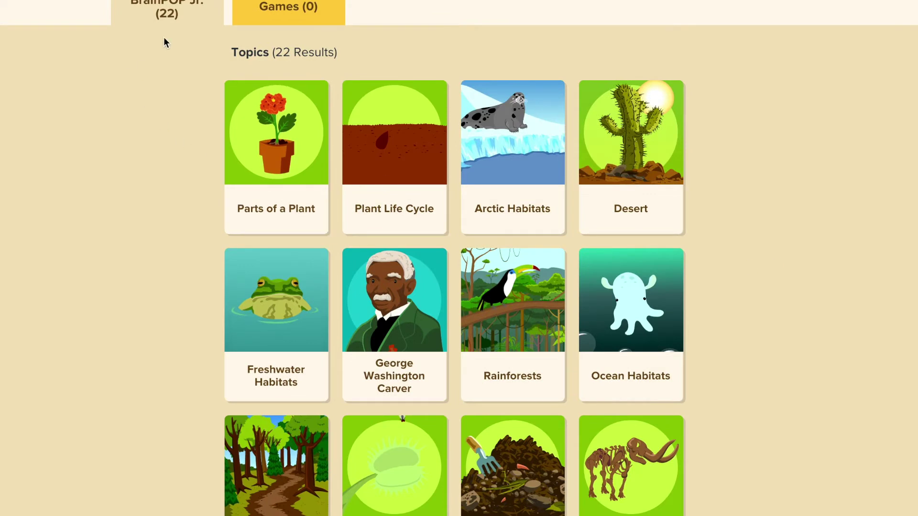
scroll(171, 228, down, 8)
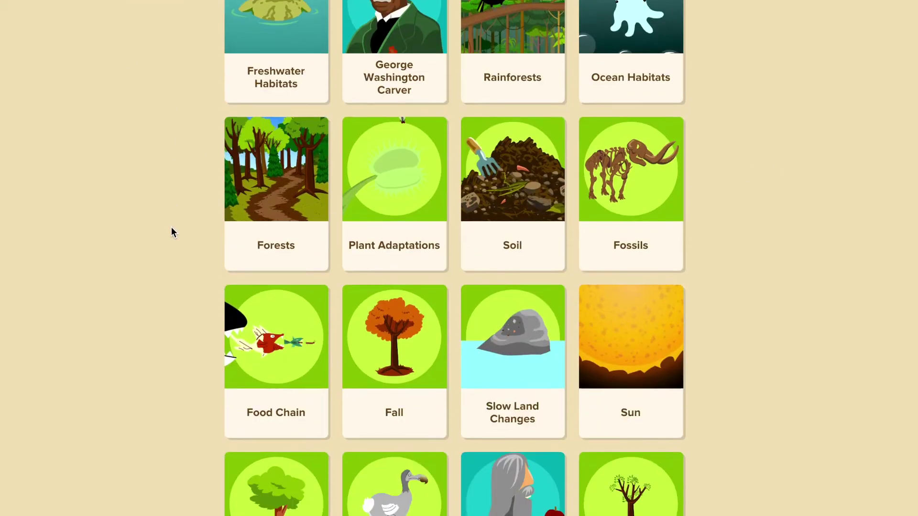
scroll(171, 228, up, 5)
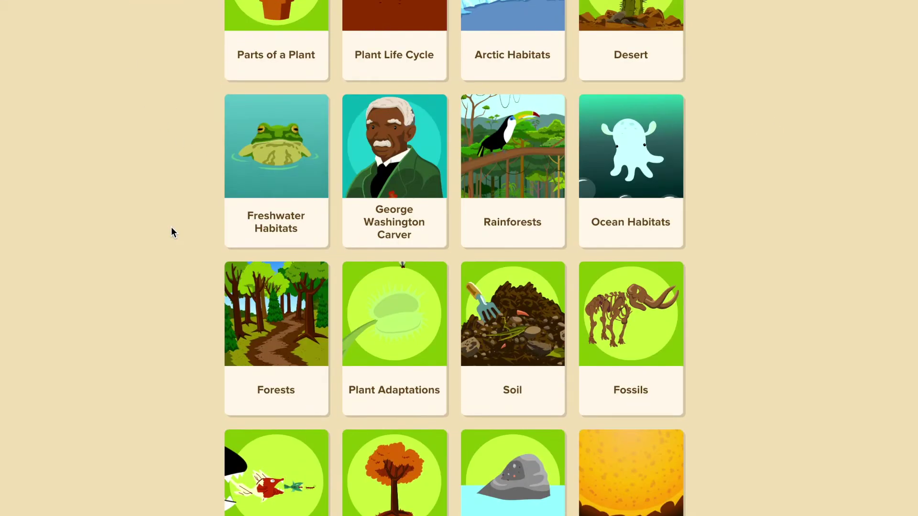
scroll(171, 227, up, 1)
scroll(171, 227, down, 2)
scroll(171, 228, up, 5)
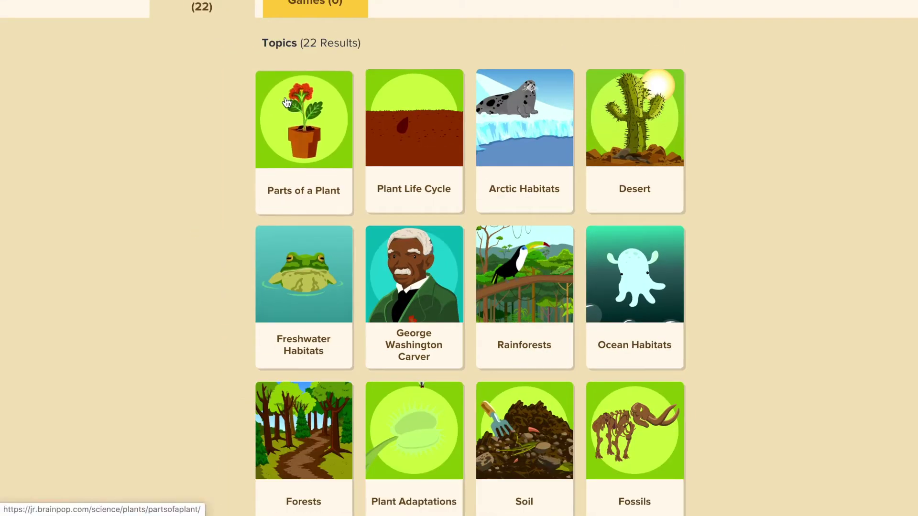
Step: Open the Parts of a Plant topic and start an assignment that already includes its Movie
click(287, 102)
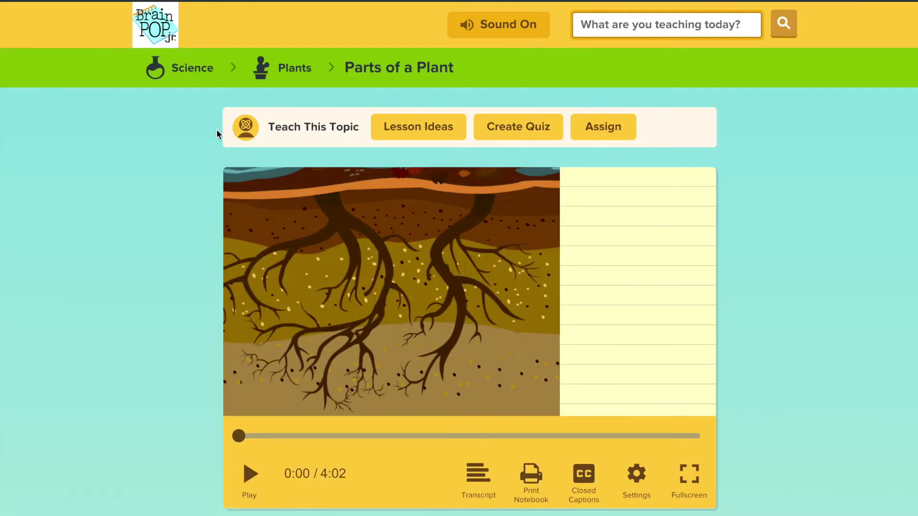
scroll(168, 177, down, 2)
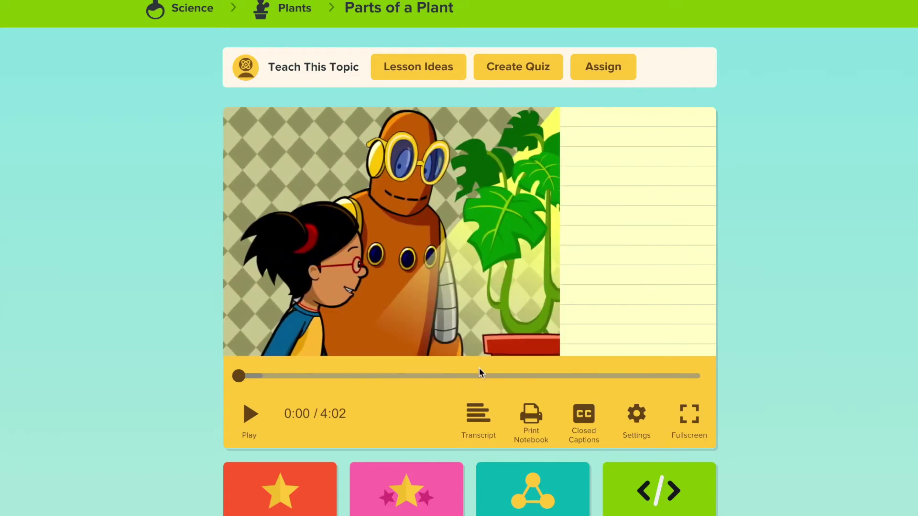
click(600, 67)
scroll(476, 109, down, 1)
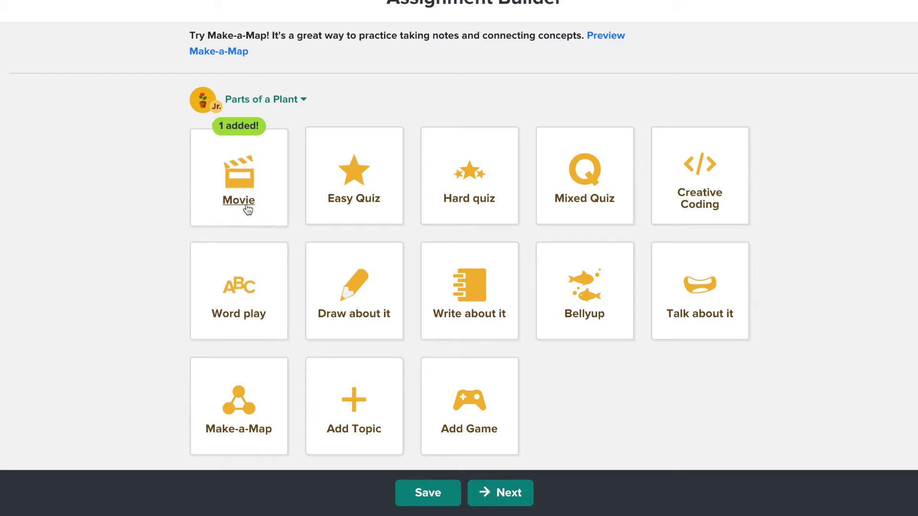
Step: Add Draw about it and Easy Quiz to the Parts of a Plant assignment and continue to instructions
click(329, 272)
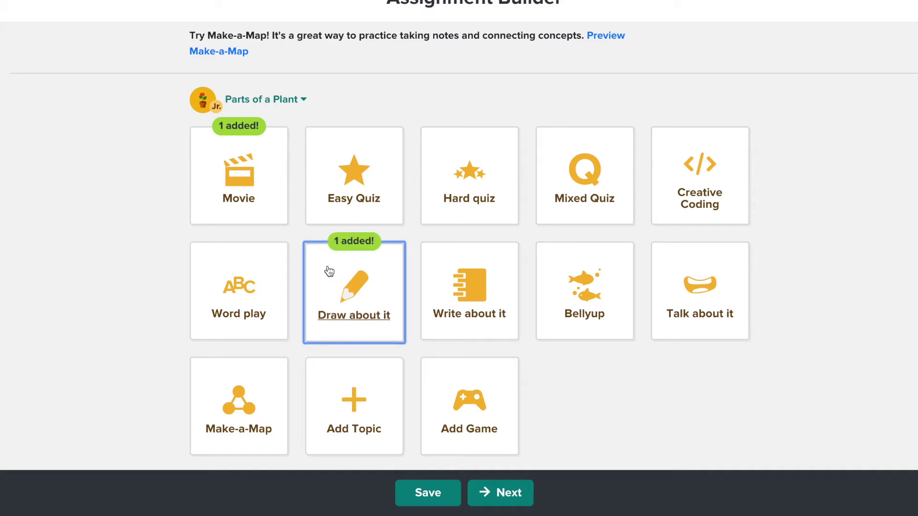
click(380, 158)
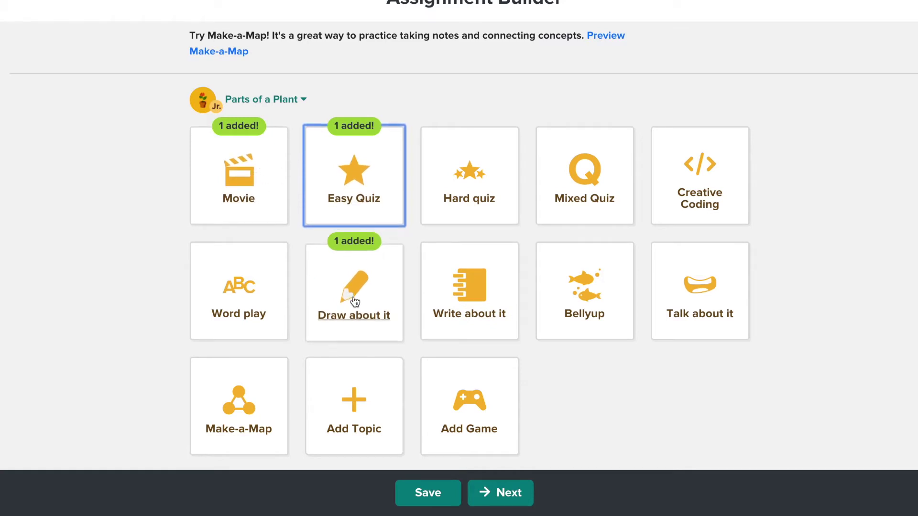
click(495, 493)
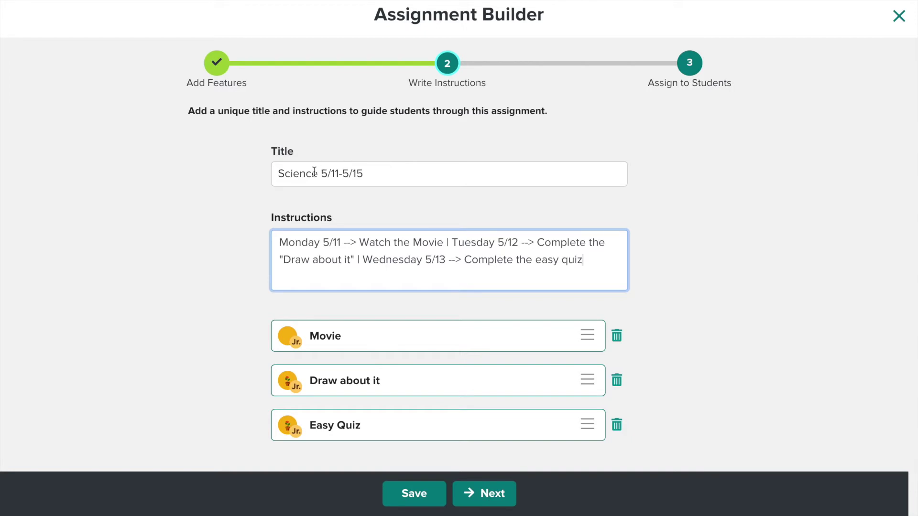
Step: Review the 5/11-5/15 dates in the title and the Watch the Movie instructions text
drag(323, 175, 363, 174)
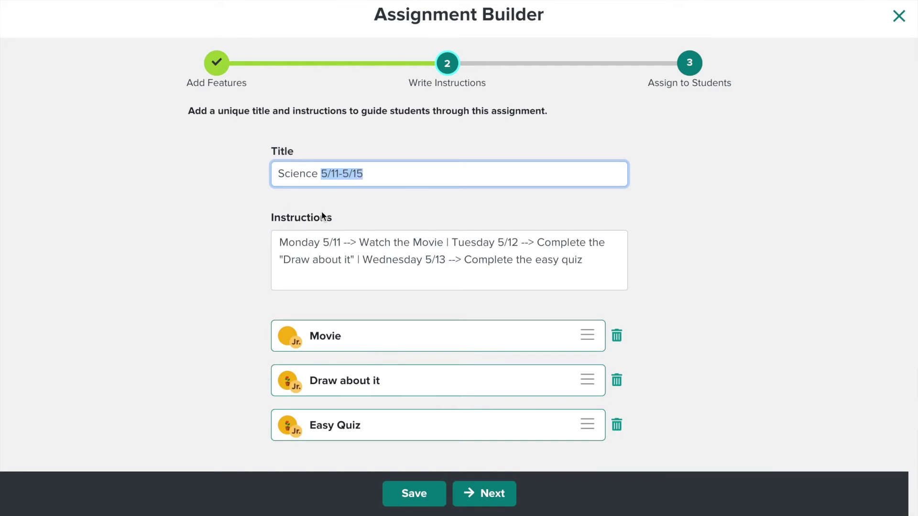
click(308, 244)
drag(282, 242, 443, 243)
click(359, 243)
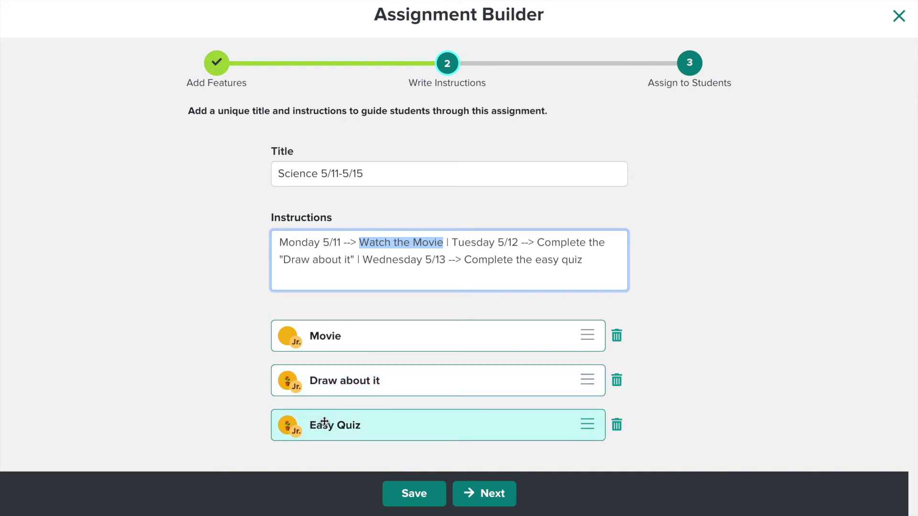
Step: Move the Movie activity below Draw about it in the activity list
click(389, 424)
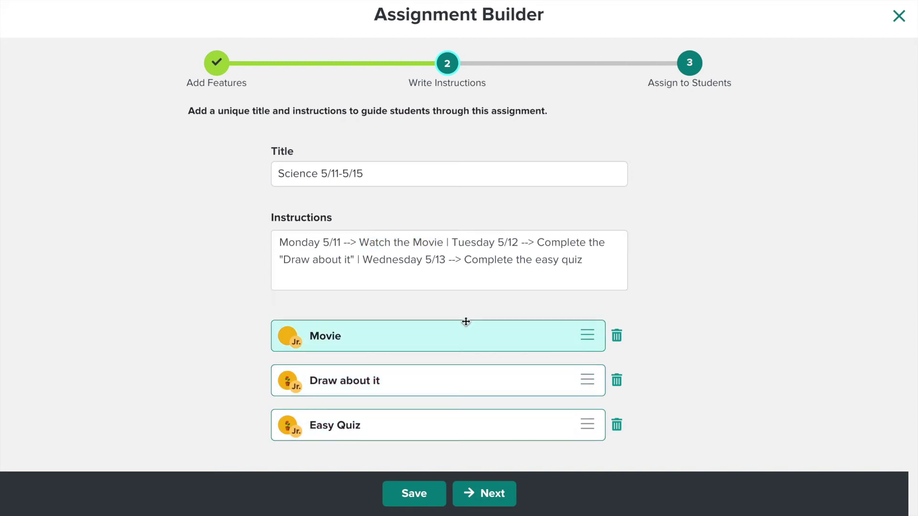
click(588, 337)
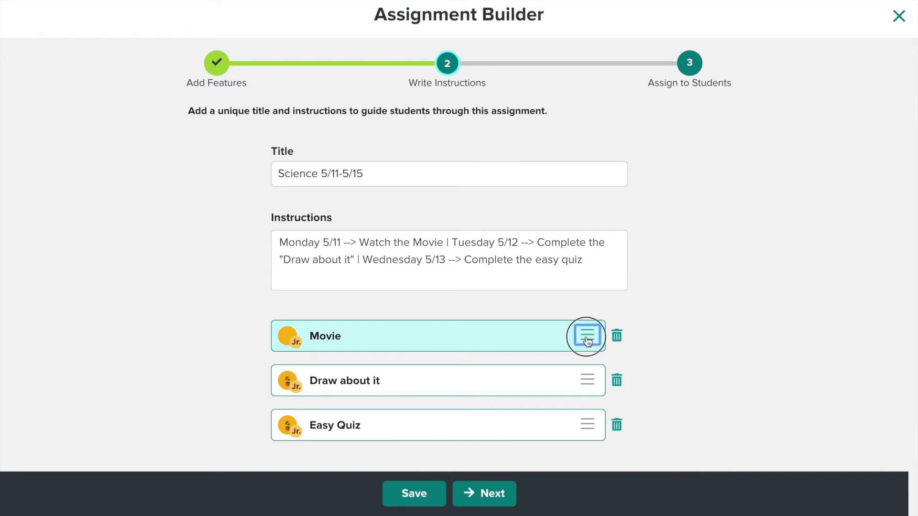
mouse_move(588, 341)
mouse_down()
mouse_move(590, 414)
mouse_move(588, 336)
mouse_move(587, 345)
mouse_up()
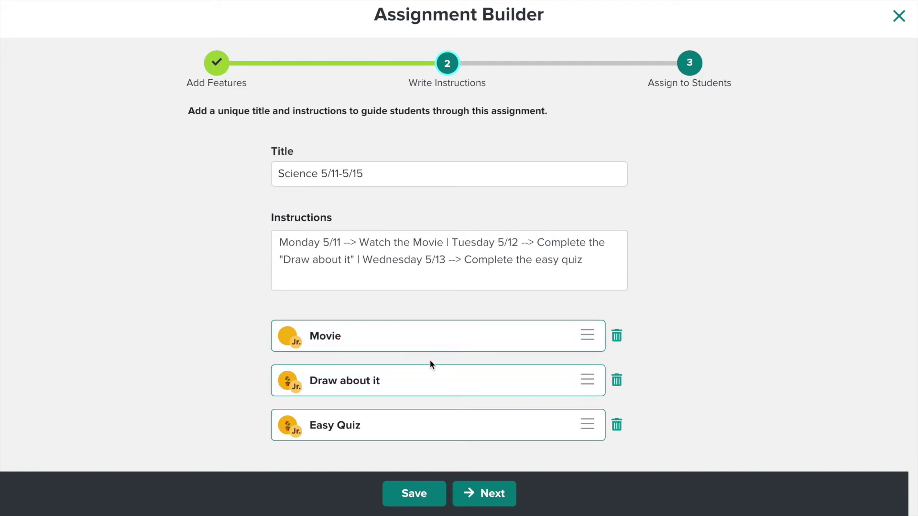
Step: Advance to Assign to Students and choose the demo class as the recipient
click(475, 495)
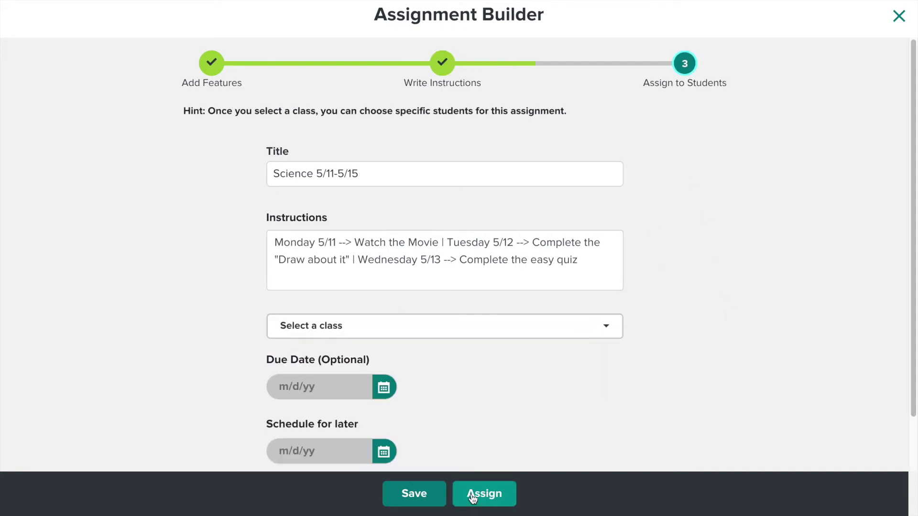
scroll(800, 244, down, 2)
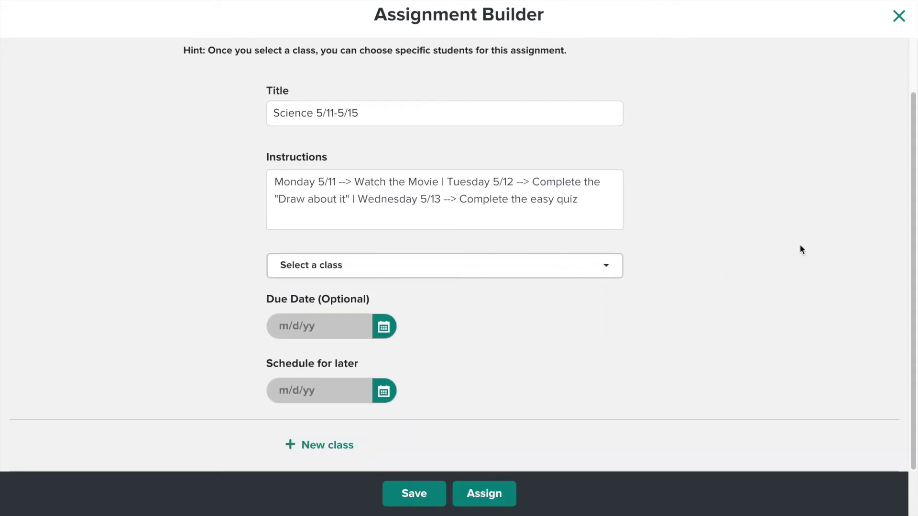
click(283, 272)
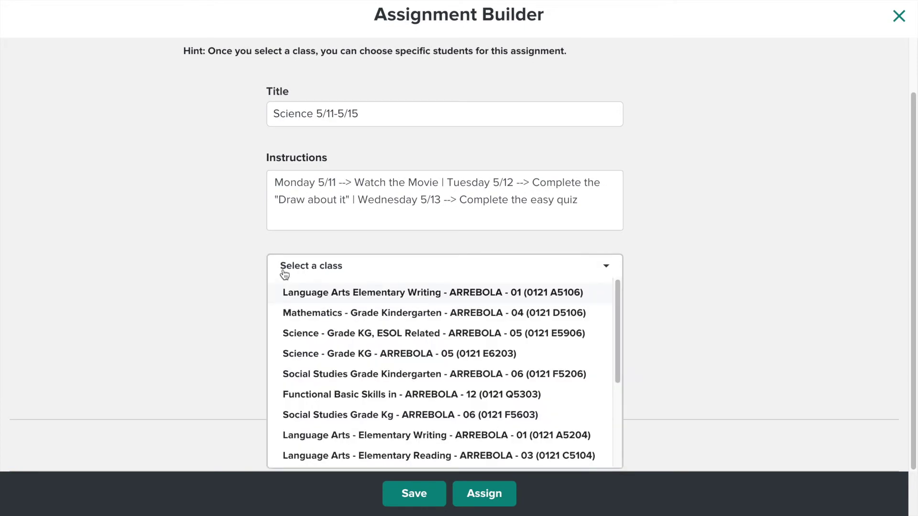
click(359, 354)
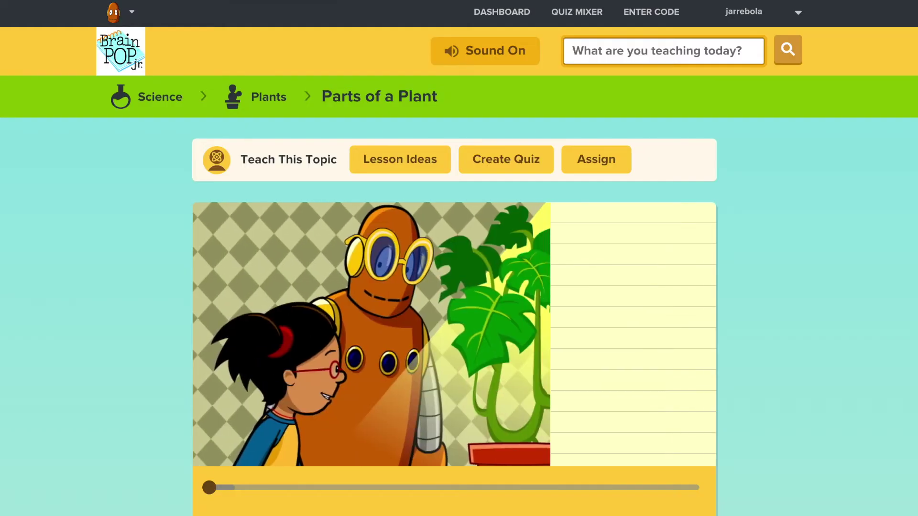
Step: Open the Science 5/11-5/15 assignment from the dashboard and scroll through its Assignment Progress
click(508, 12)
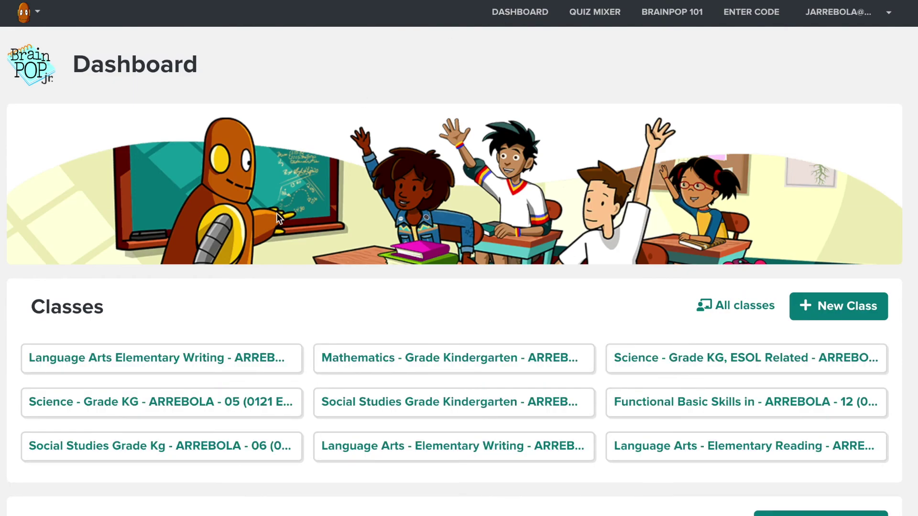
scroll(288, 211, down, 6)
scroll(287, 216, down, 1)
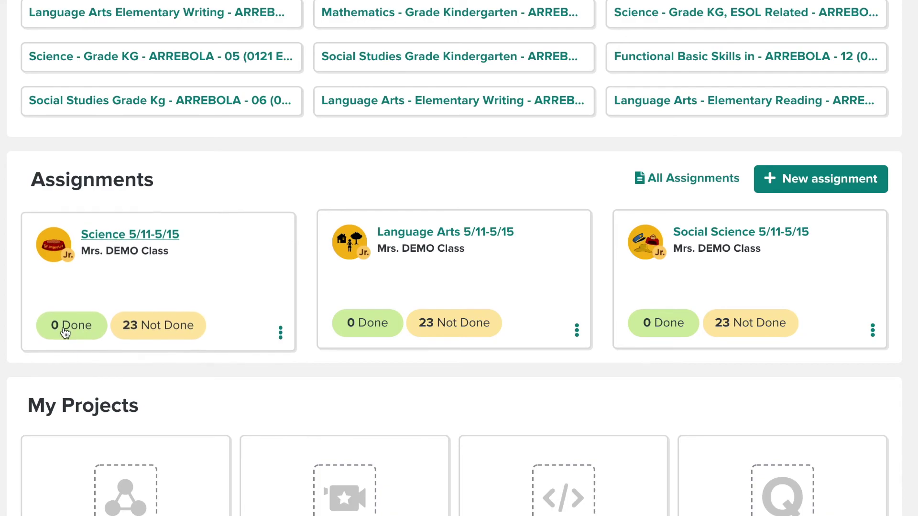
click(134, 233)
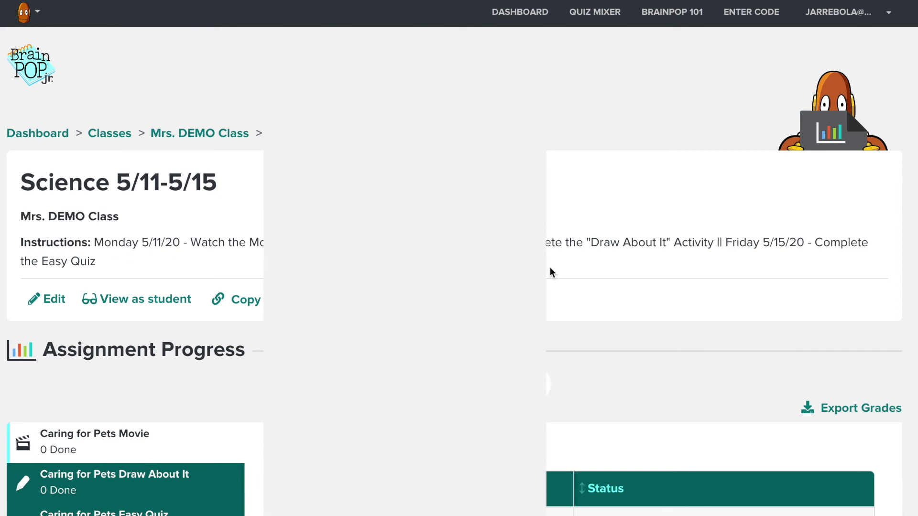
scroll(550, 268, down, 9)
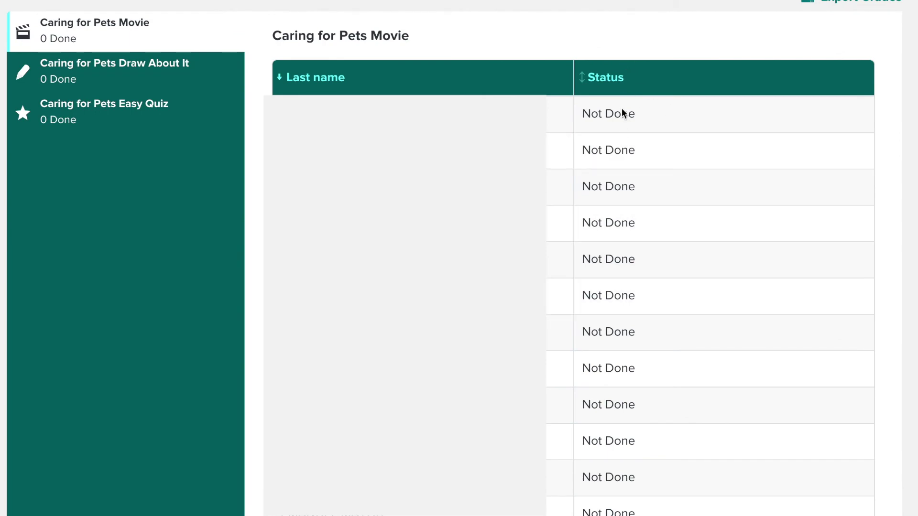
scroll(619, 165, up, 9)
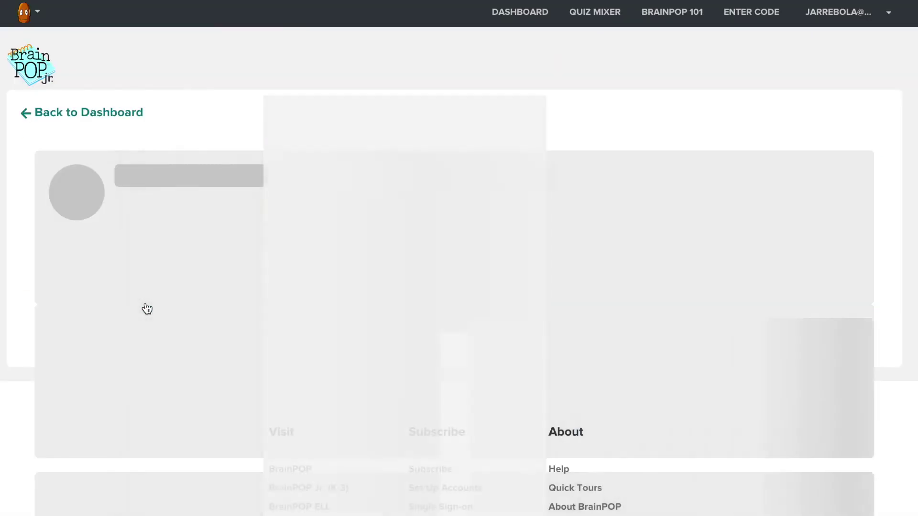
scroll(312, 97, down, 2)
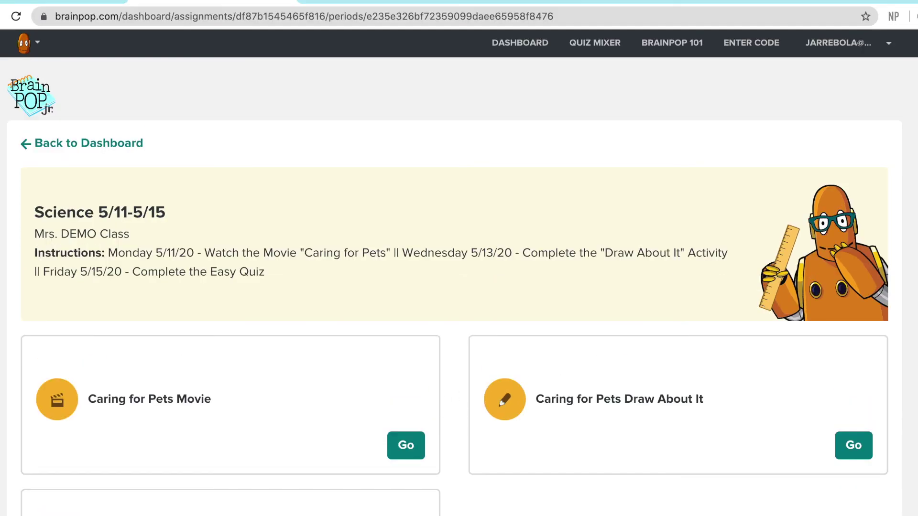
Step: From the dashboard, edit the Social Science 5/11-5/15 assignment and save it unchanged with Update
click(521, 43)
scroll(779, 179, down, 3)
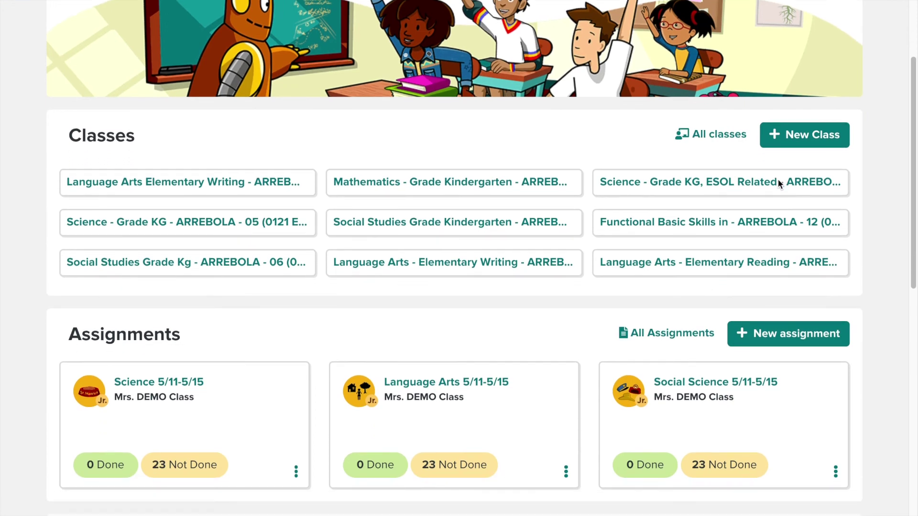
scroll(778, 181, down, 2)
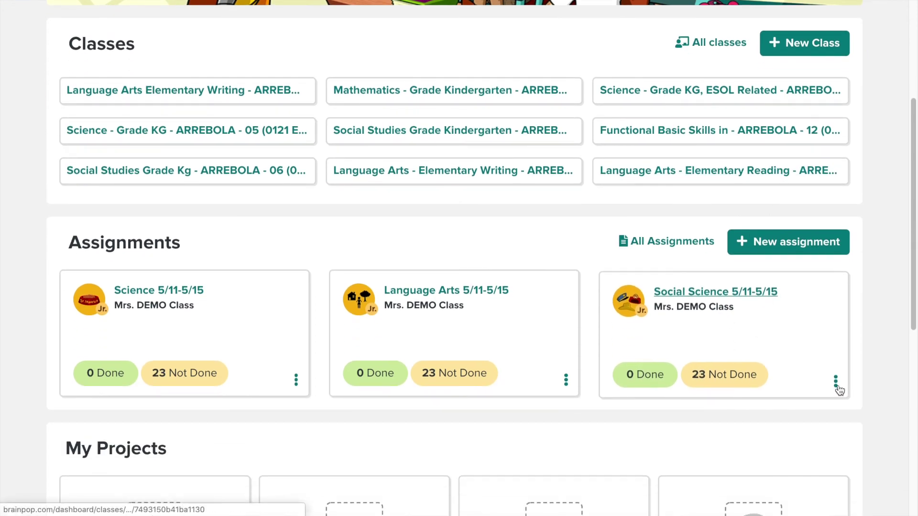
click(836, 381)
click(778, 419)
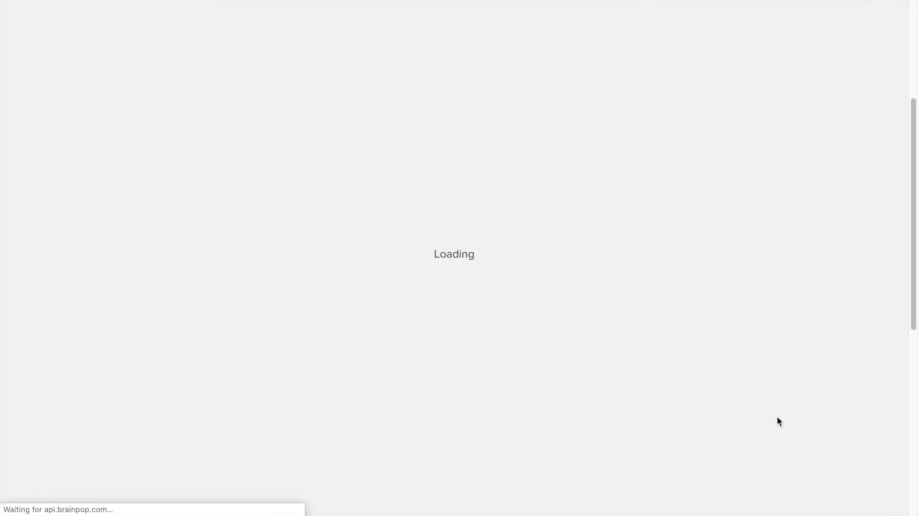
scroll(777, 421, down, 2)
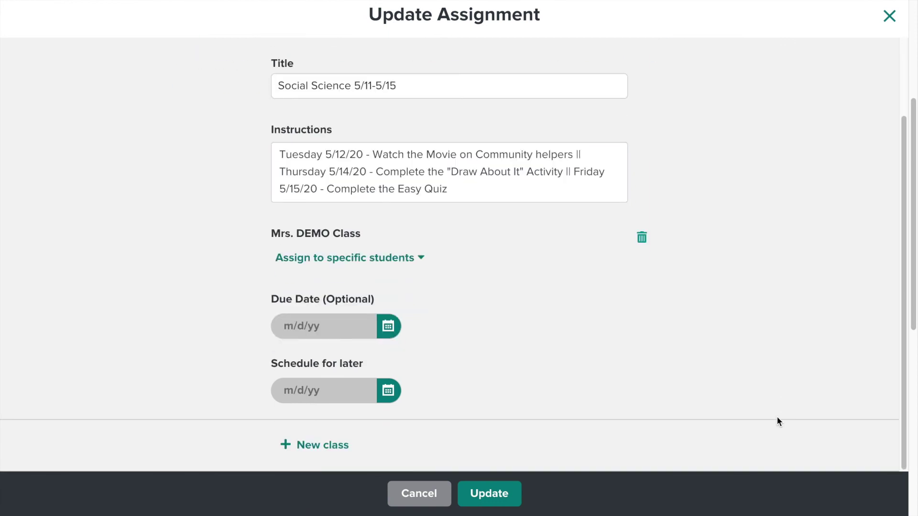
scroll(777, 422, up, 2)
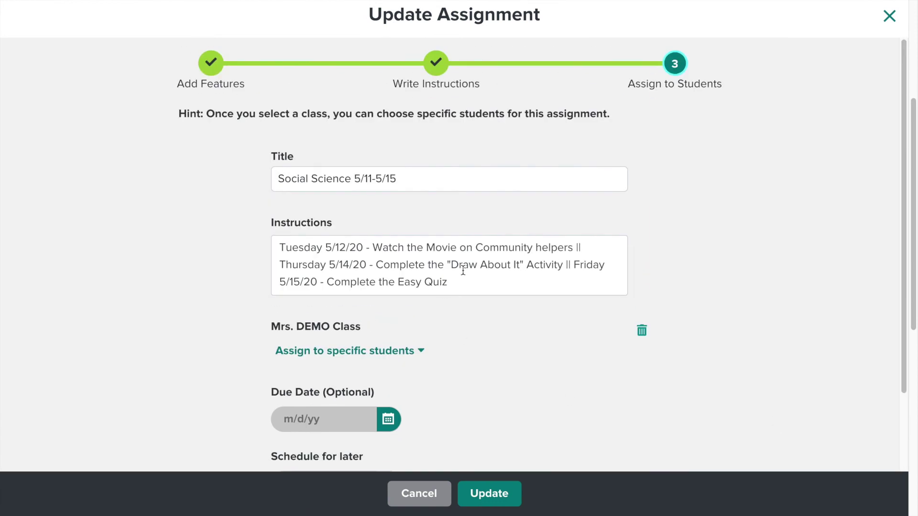
click(489, 497)
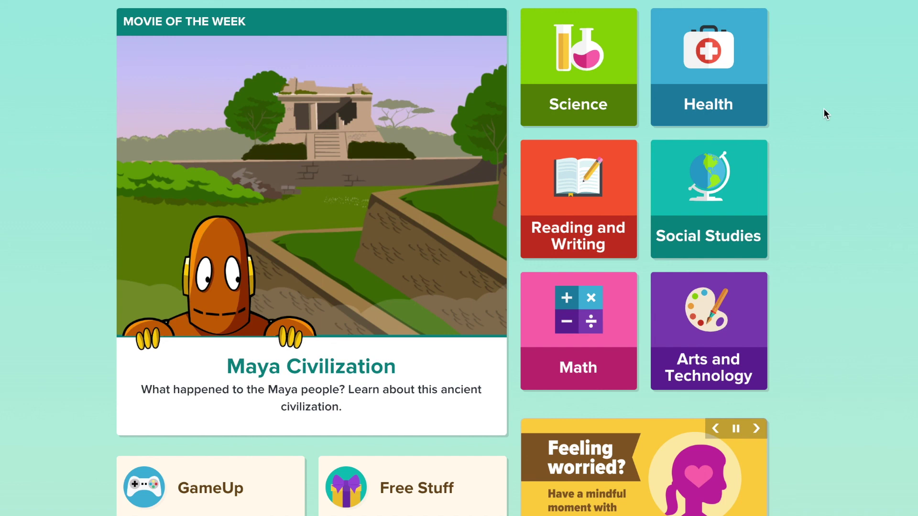
scroll(825, 108, down, 1)
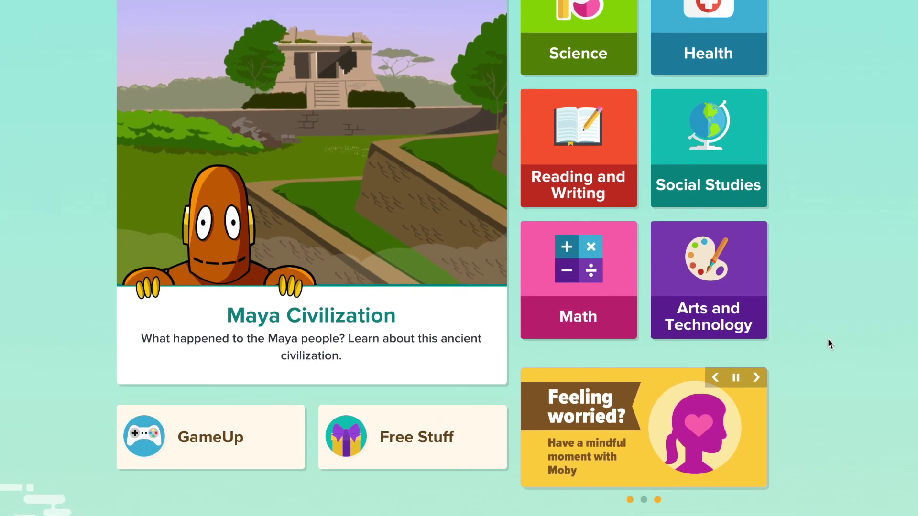
scroll(842, 338, up, 1)
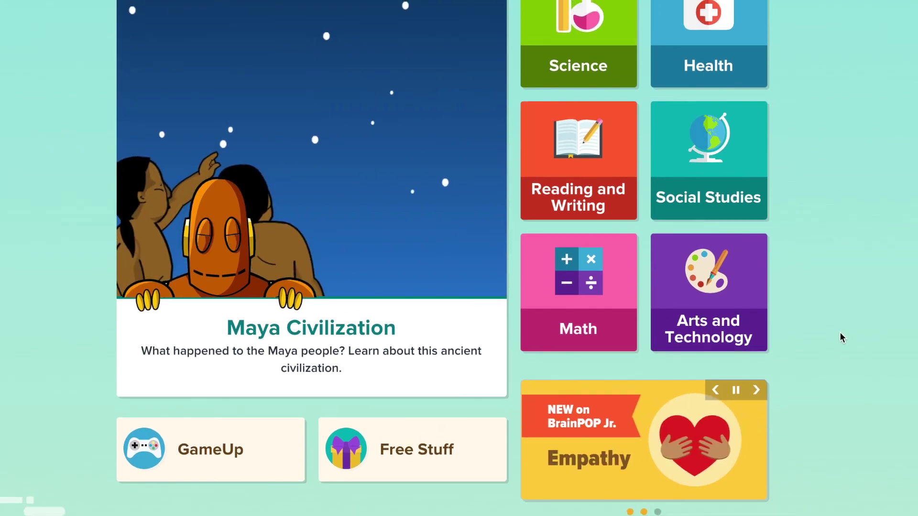
scroll(840, 331, up, 2)
scroll(839, 332, down, 3)
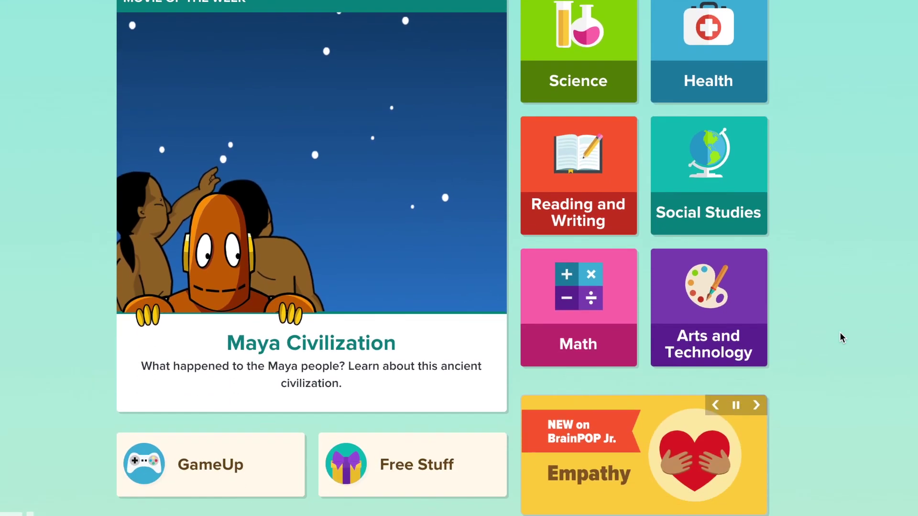
scroll(841, 336, up, 1)
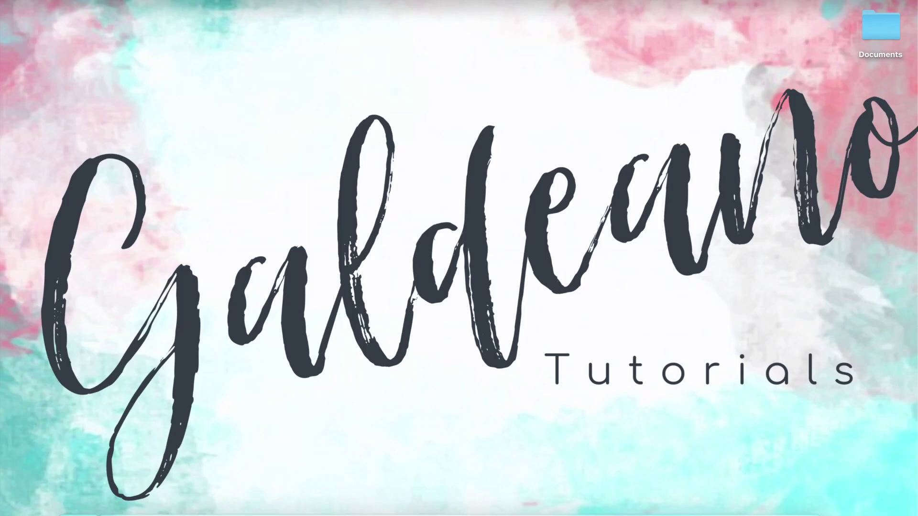